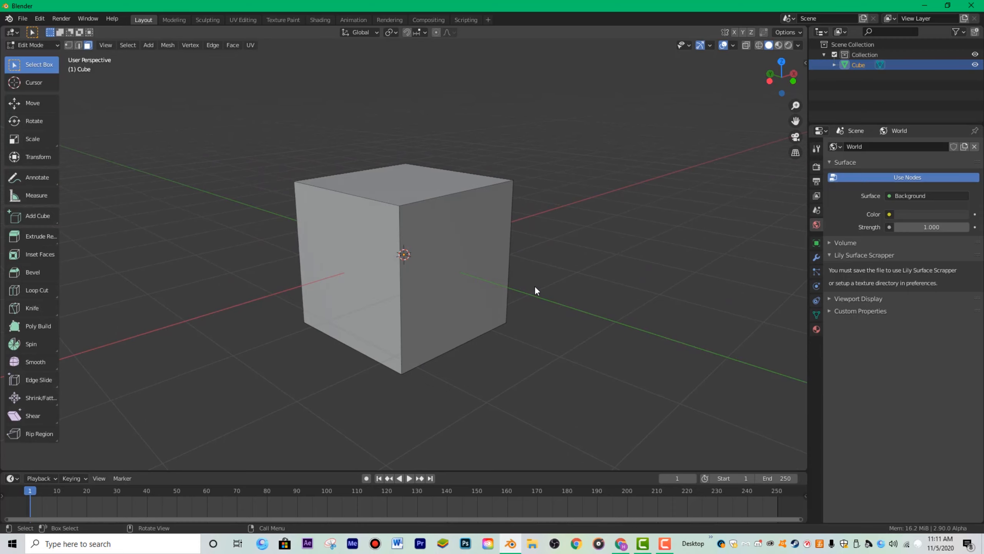
Leave Edit Mode for the default cube and bring it into view in Object Mode
key(Tab)
mouse_move(524, 299)
middle_down()
mouse_move(459, 342)
mouse_move(423, 333)
mouse_move(541, 321)
mouse_move(551, 314)
mouse_move(516, 306)
mouse_move(545, 295)
mouse_move(539, 301)
middle_up()
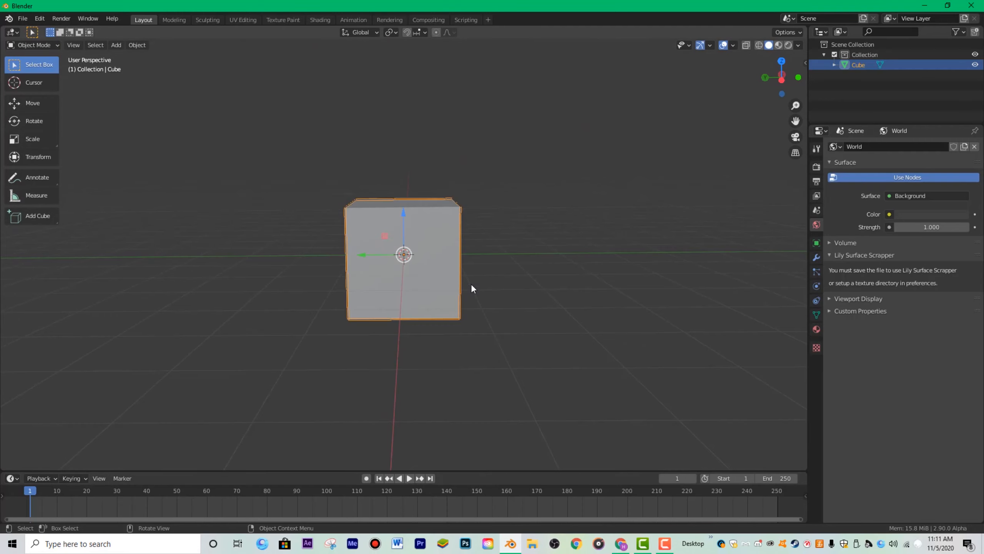
middle_drag(472, 288, 447, 297)
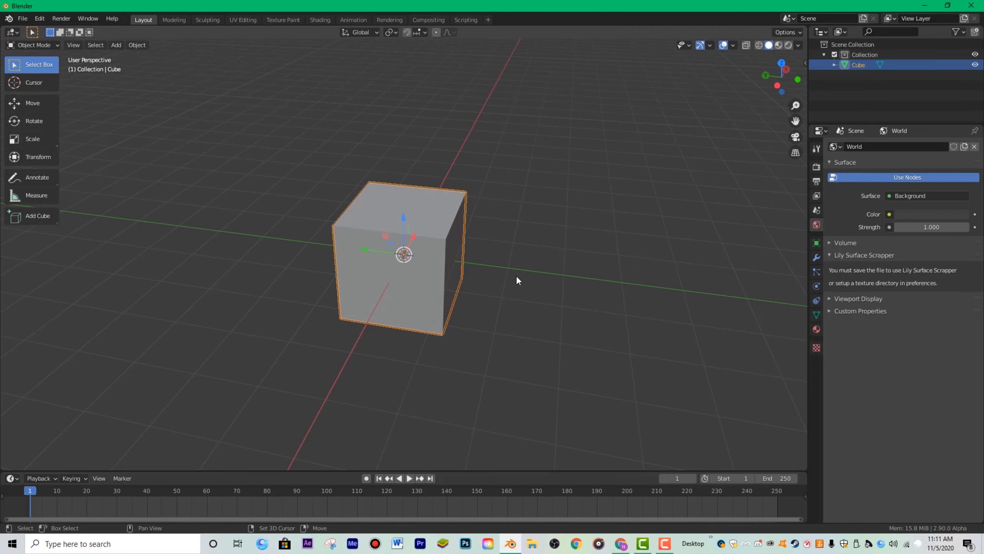
Duplicate the cube in place and offset the copy upward and along Y so it overlaps the original's upper corner
key(shift+d)
right_click(467, 258)
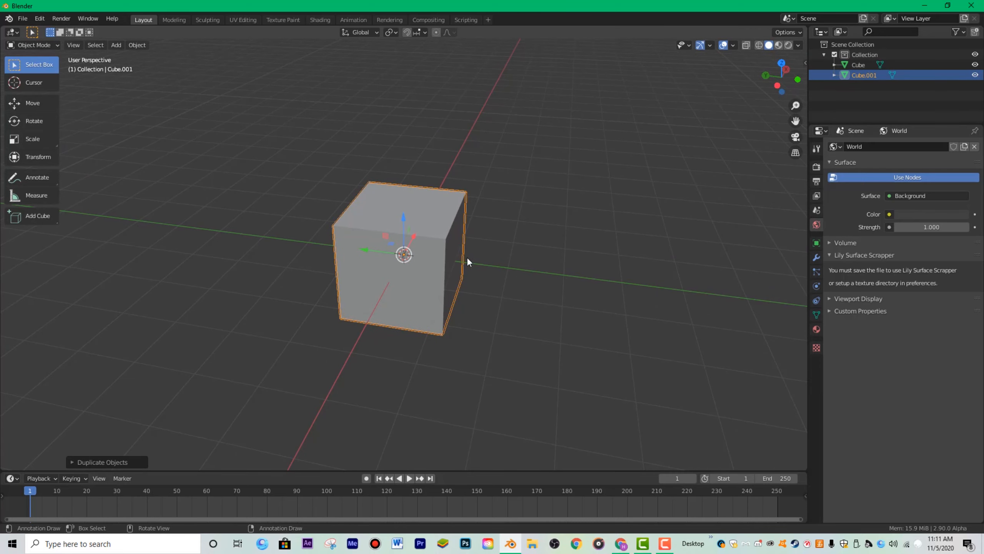
click(776, 86)
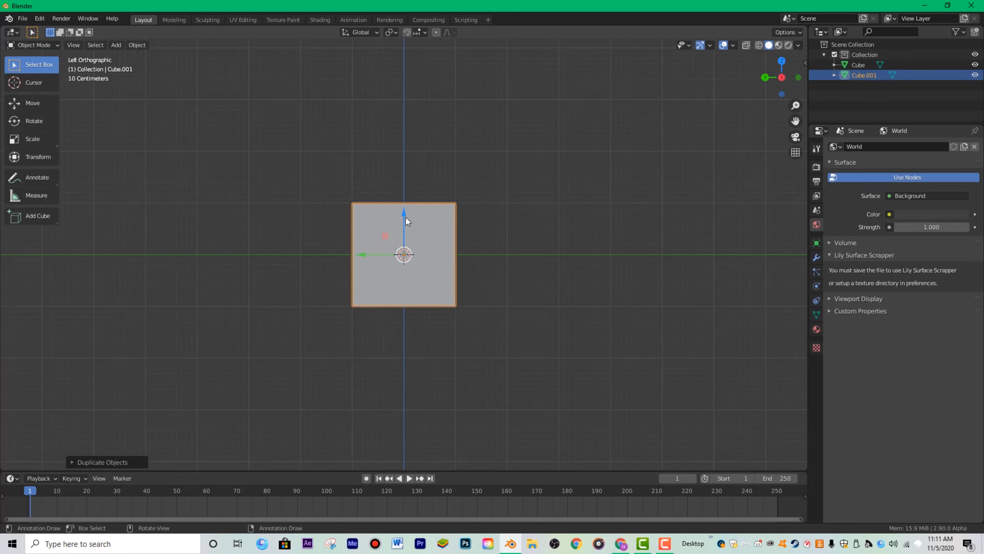
drag(407, 221, 406, 177)
drag(367, 213, 419, 216)
middle_drag(630, 296, 564, 356)
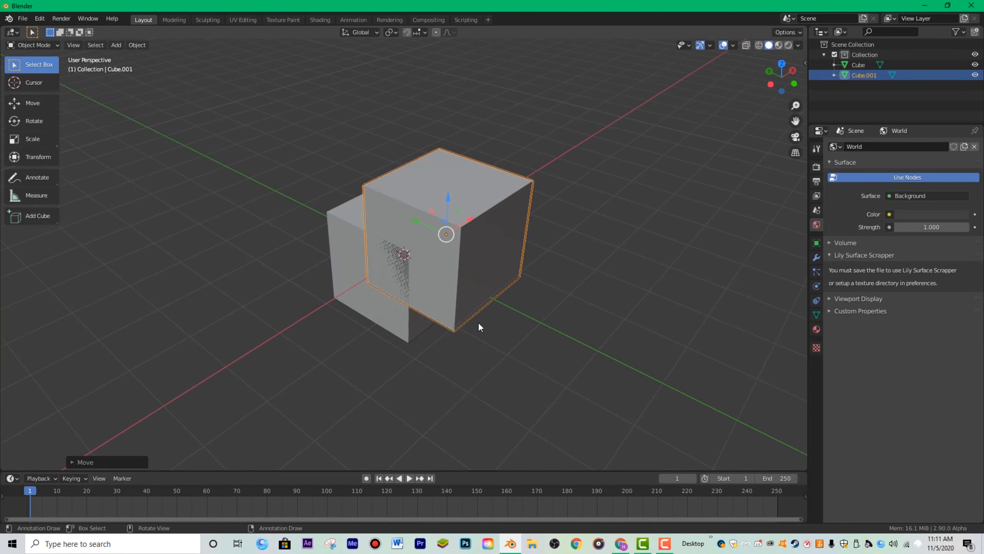
Stretch the duplicated cube along the global X axis so it extends past the original on both sides
key(s)
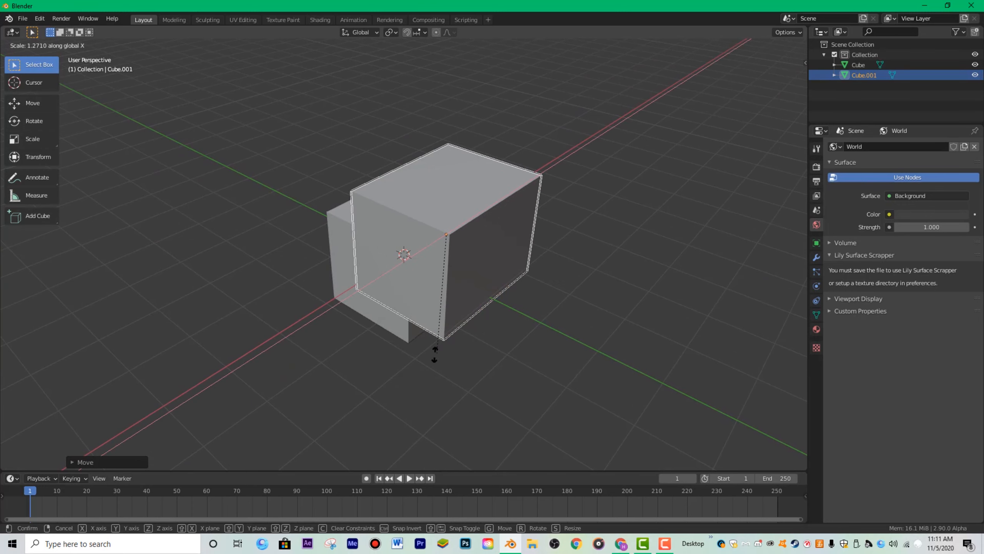
click(440, 341)
middle_drag(491, 342, 586, 258)
Add a Boolean modifier to the original cube with the Difference operation and Cube.001 as its object
click(394, 266)
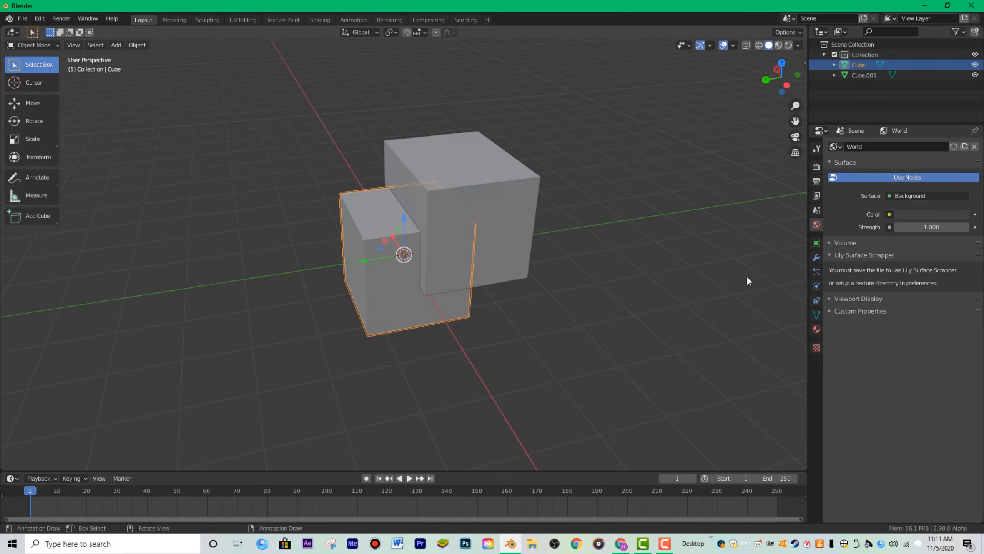
click(817, 256)
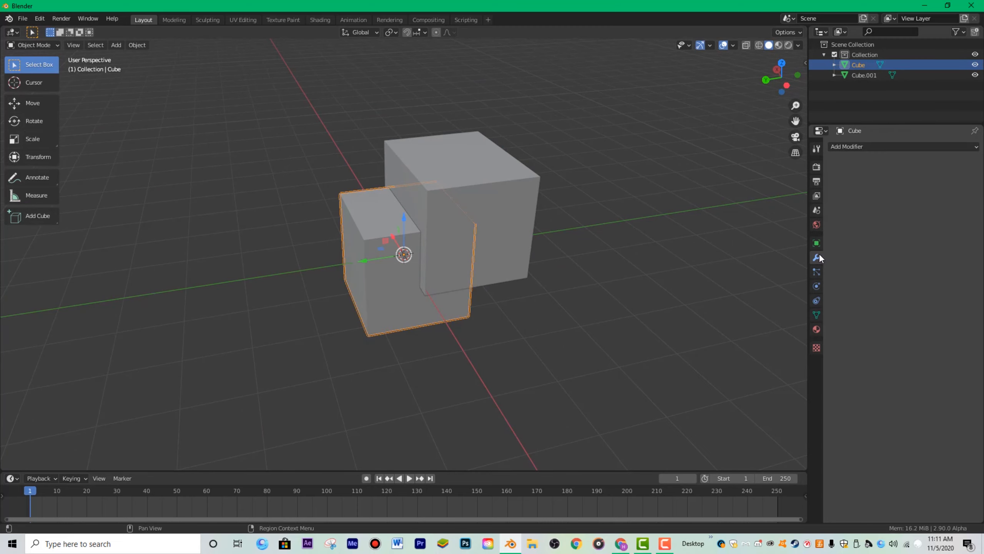
click(856, 149)
click(792, 190)
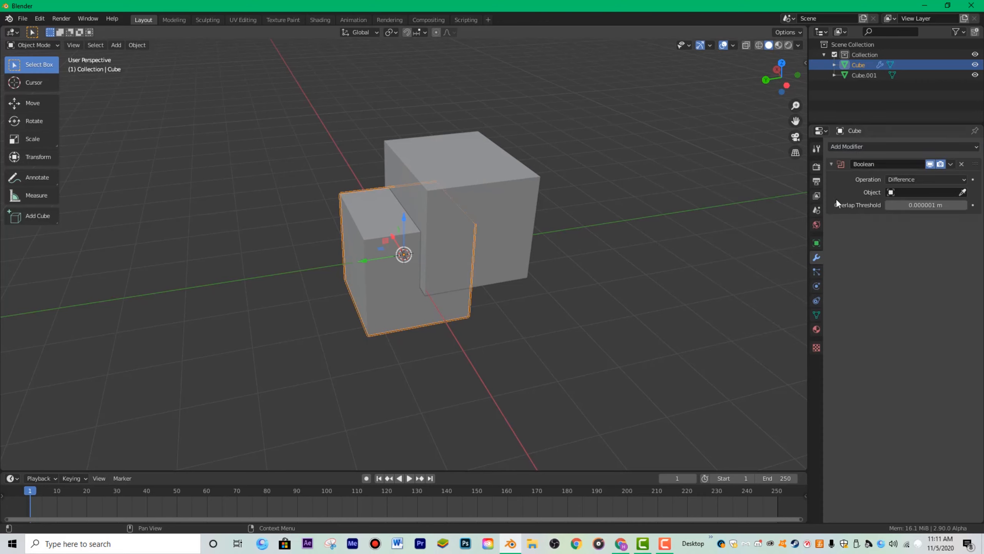
click(903, 192)
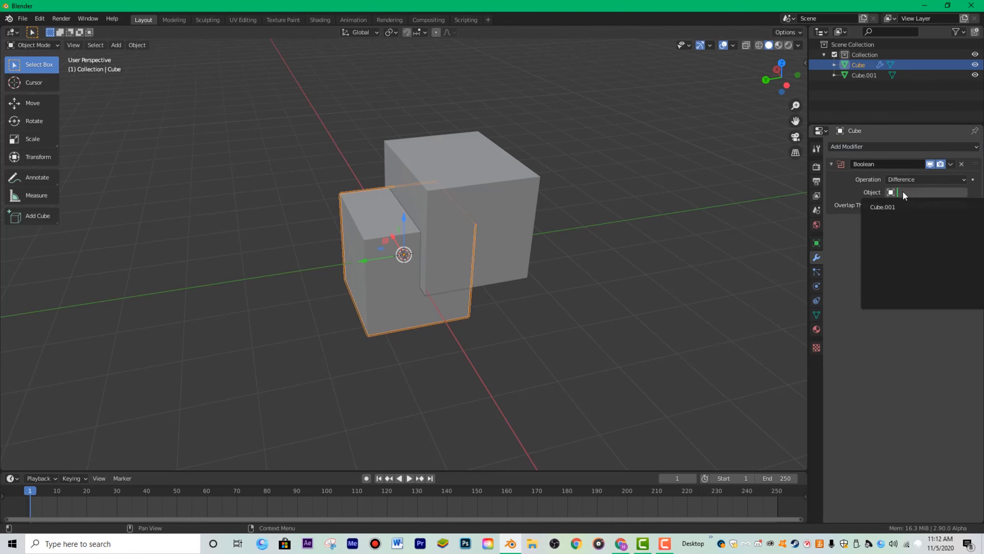
click(890, 207)
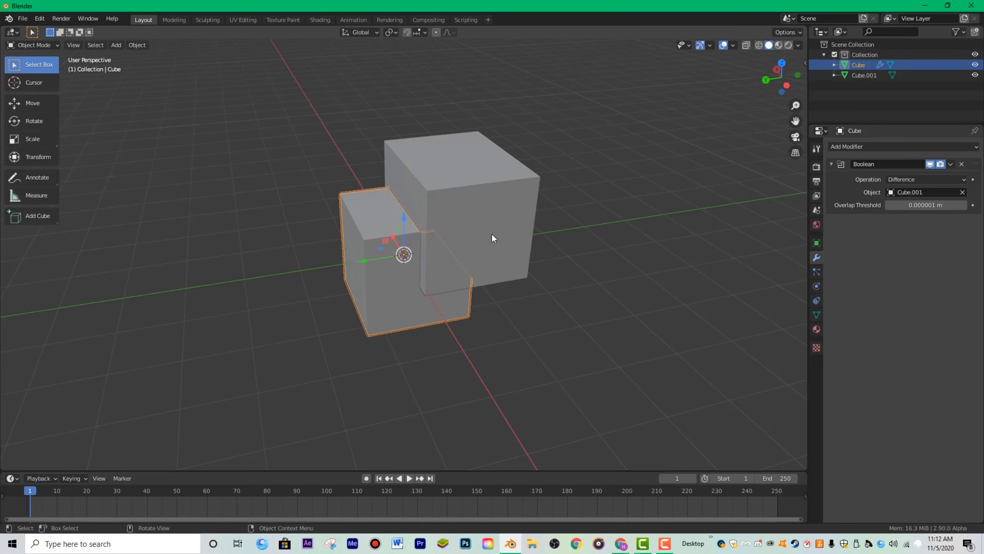
Move the cutter cube Cube.001 slightly along the Y axis, deeper into the original cube
middle_drag(492, 237, 488, 203)
click(511, 190)
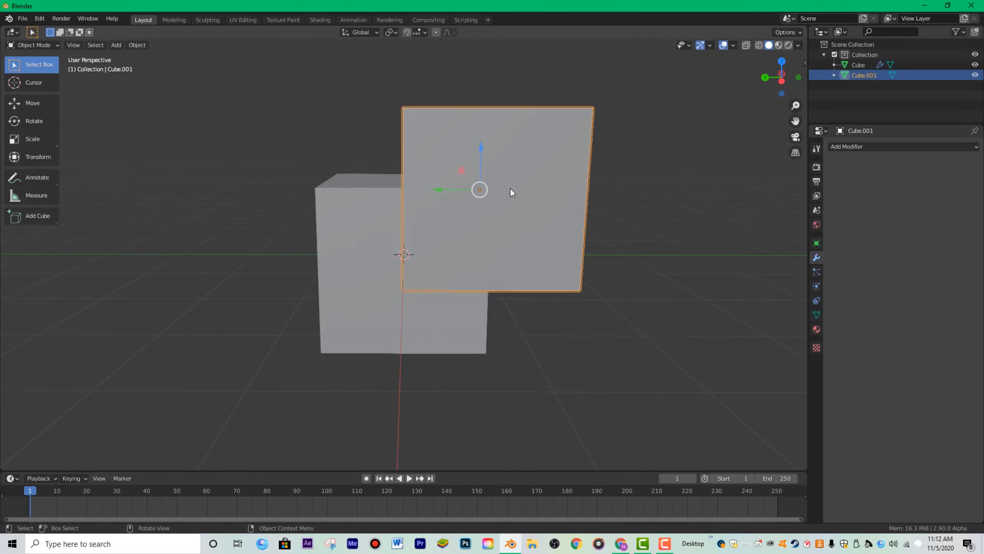
drag(437, 190, 419, 192)
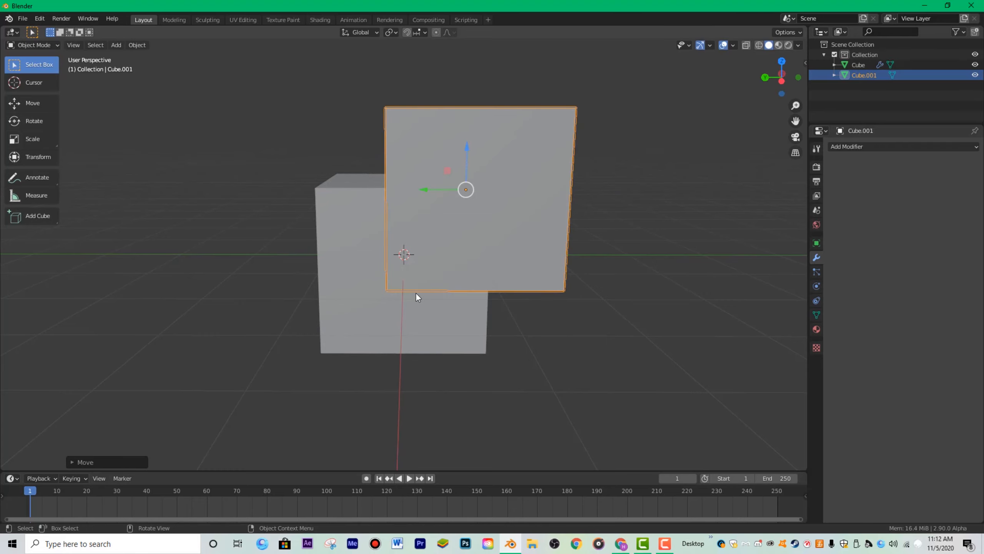
Examine the Boolean cut in wireframe shading with the original cube selected
key(z)
click(202, 273)
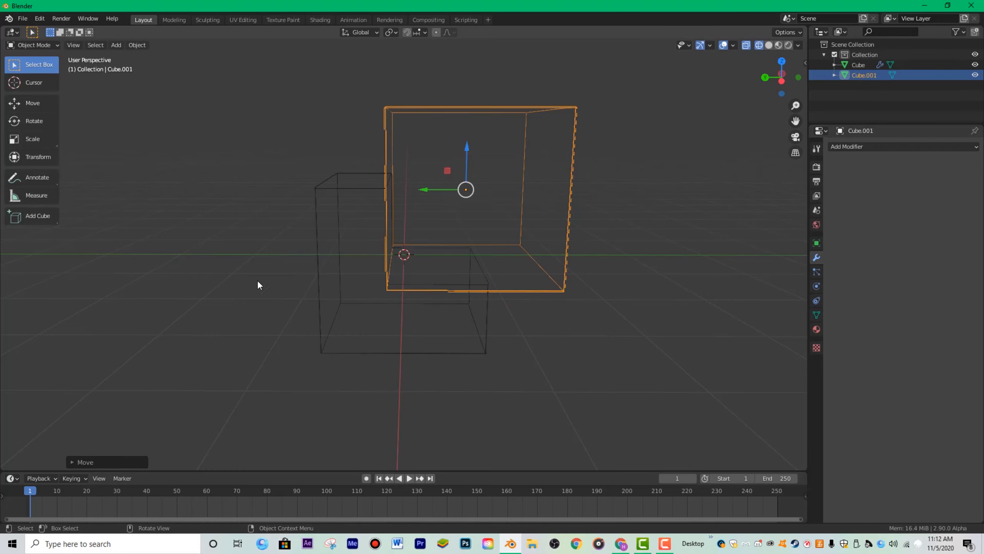
middle_drag(320, 314, 523, 307)
click(332, 318)
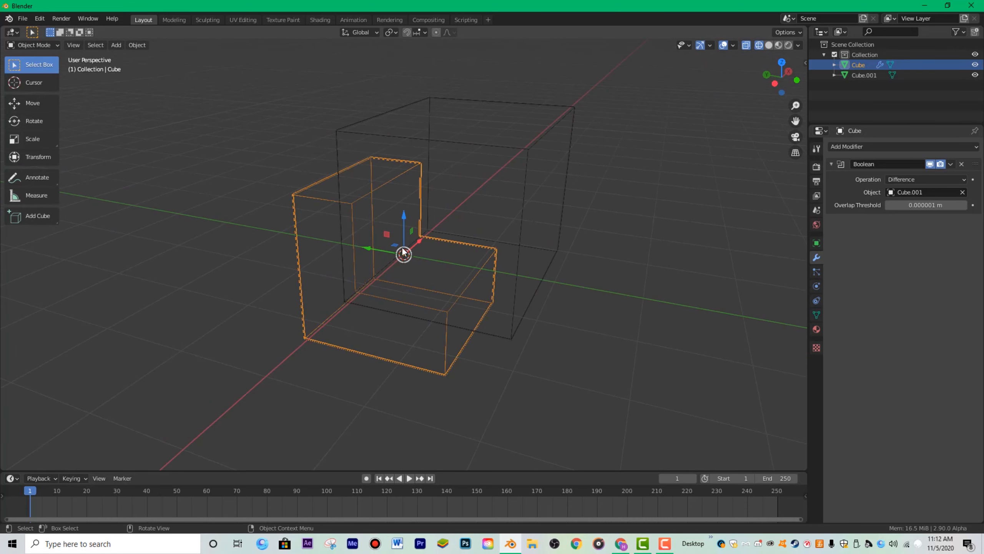
middle_drag(358, 251, 361, 250)
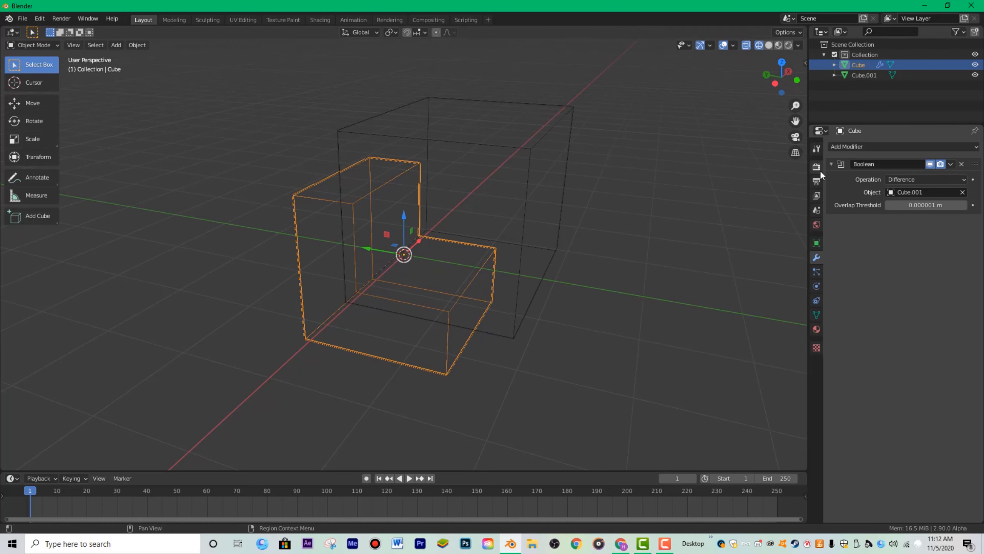
Apply the Boolean modifier on the original cube and delete the cutter cube Cube.001
click(952, 165)
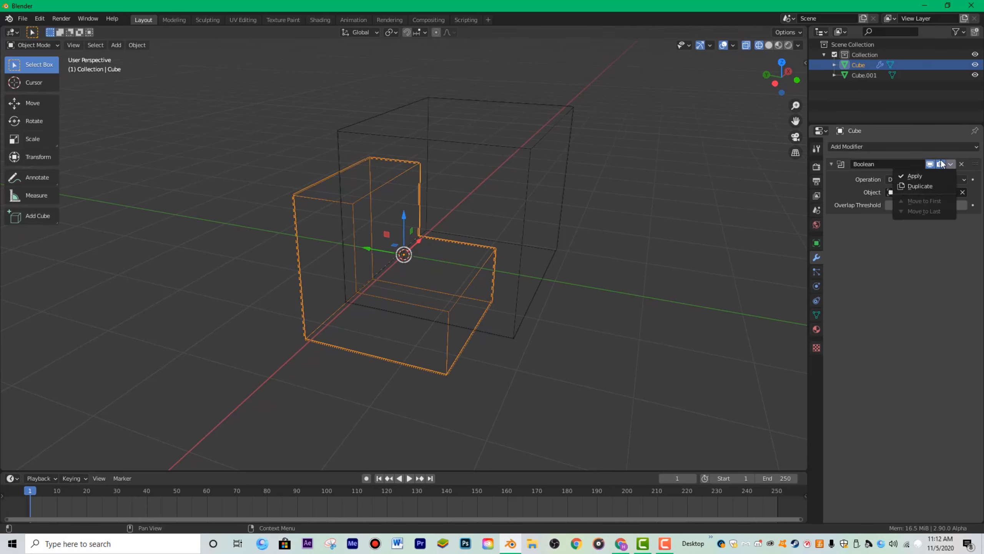
click(915, 171)
key(ctrl+i)
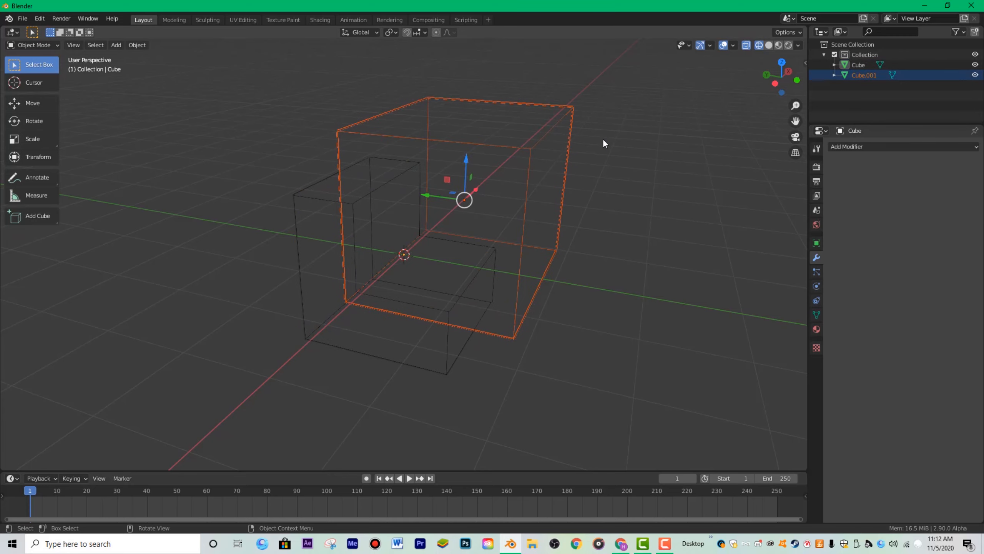
key(Delete)
Return to solid shading and examine the notched cube's mesh in Edit Mode, ending in Object Mode
key(z)
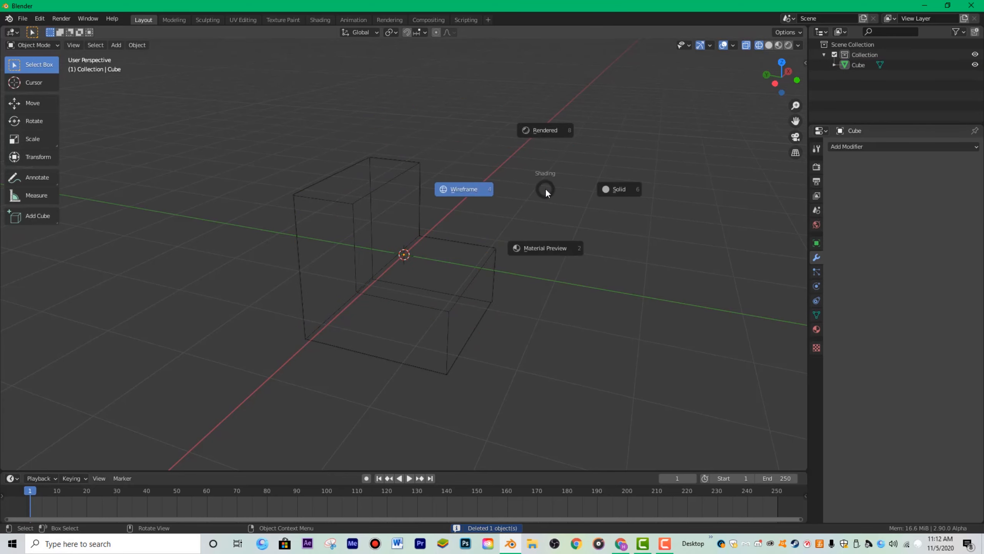
click(646, 205)
mouse_move(505, 280)
middle_down()
mouse_move(466, 296)
mouse_move(459, 287)
mouse_move(517, 266)
mouse_move(473, 277)
middle_up()
click(458, 283)
scroll(458, 283, down, 2)
scroll(517, 267, up, 2)
key(Tab)
key(Tab)
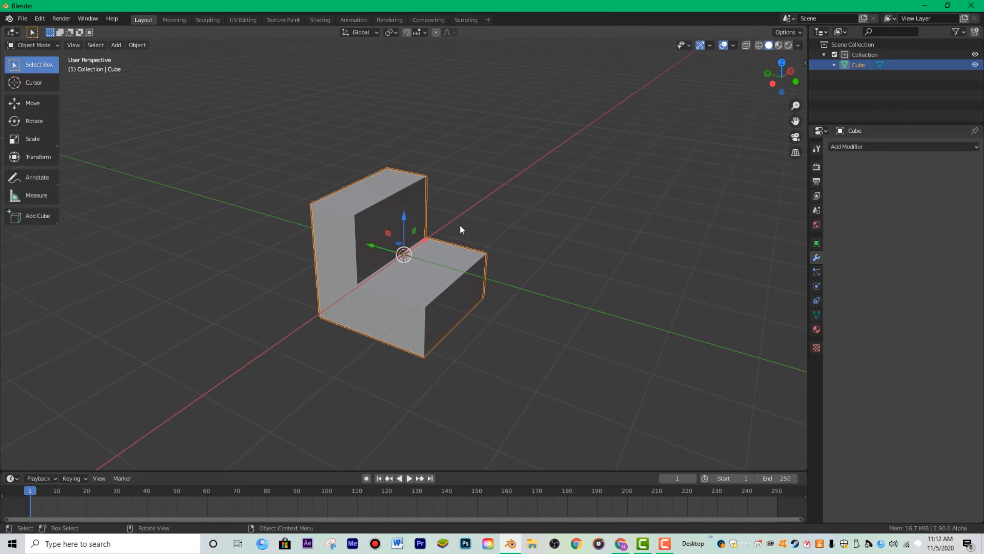
Undo the Boolean cut and the duplication back to the single original cube
mouse_move(456, 299)
middle_down()
mouse_move(433, 325)
mouse_move(491, 309)
mouse_move(444, 246)
mouse_move(419, 270)
mouse_move(448, 292)
mouse_move(434, 289)
mouse_move(463, 288)
mouse_move(450, 295)
middle_up()
scroll(429, 273, down, 3)
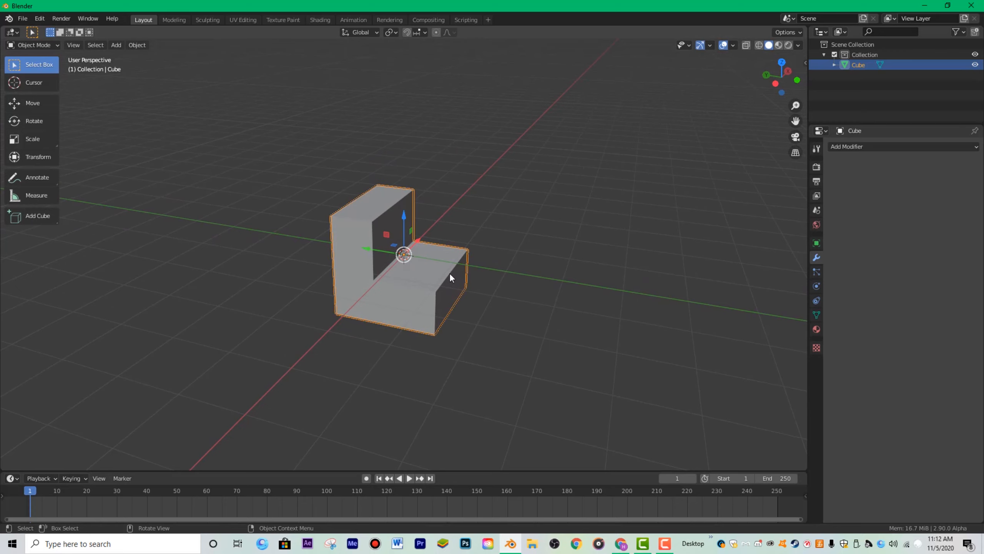
key(ctrl+z)
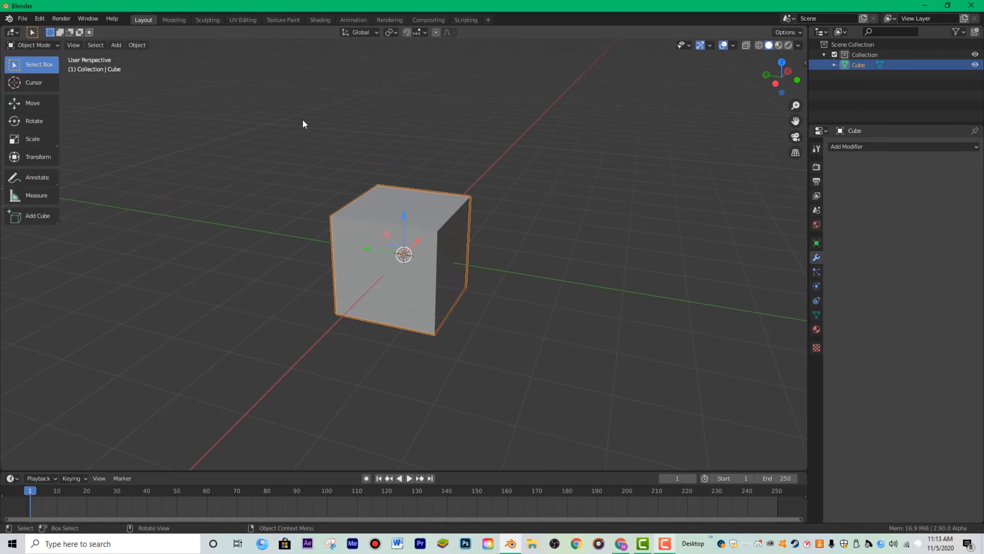
Search the add-on preferences for "bool" and check that the Bool Tool add-on is enabled
click(37, 20)
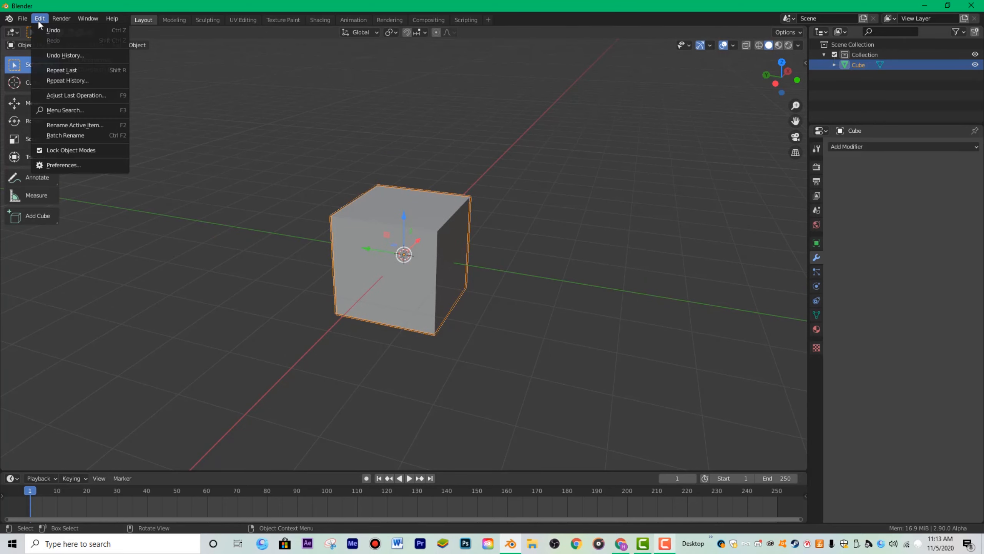
click(57, 165)
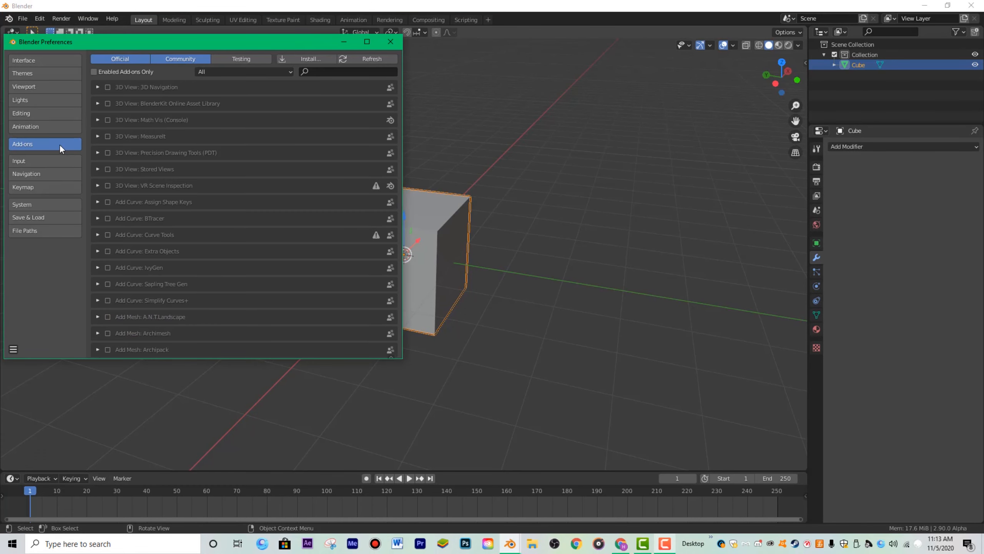
click(324, 75)
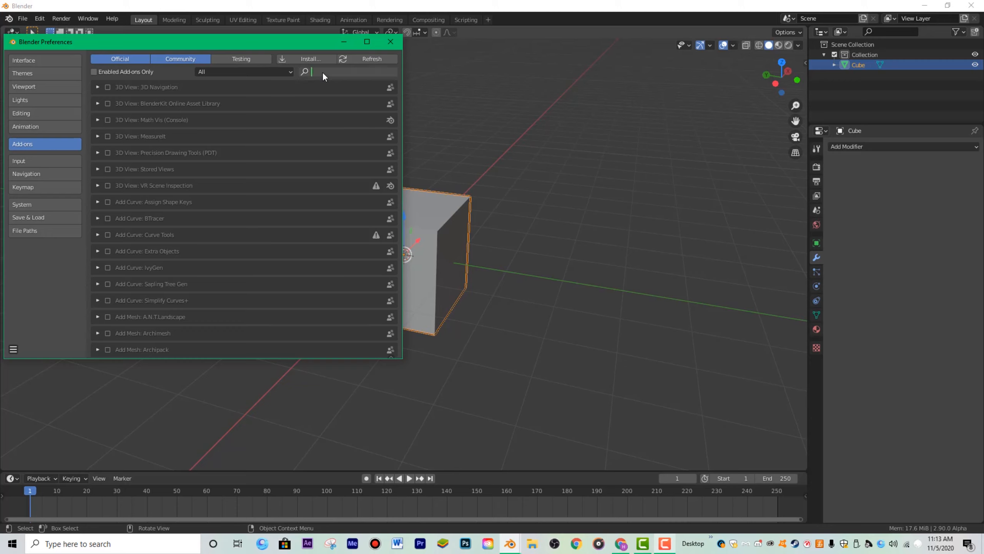
text(bool)
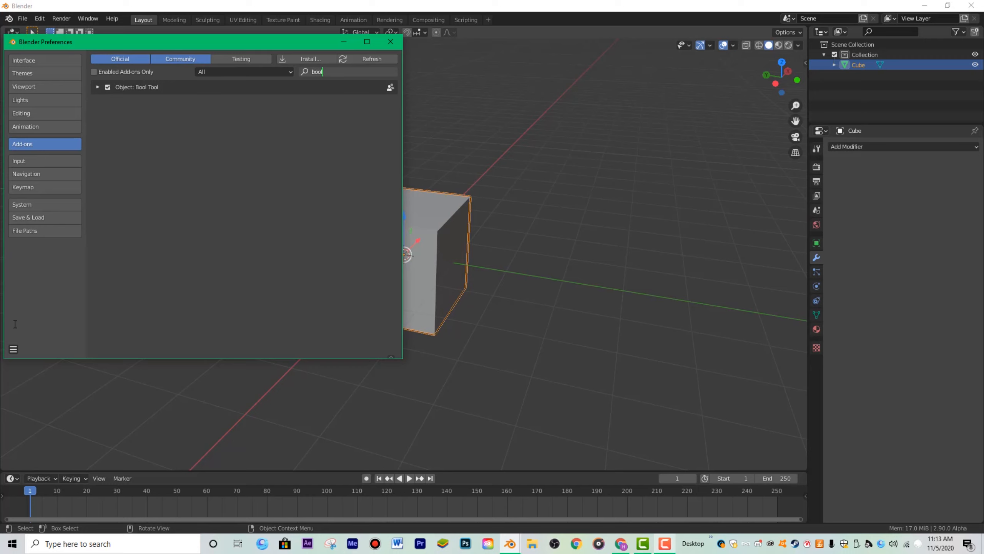
click(13, 349)
click(48, 322)
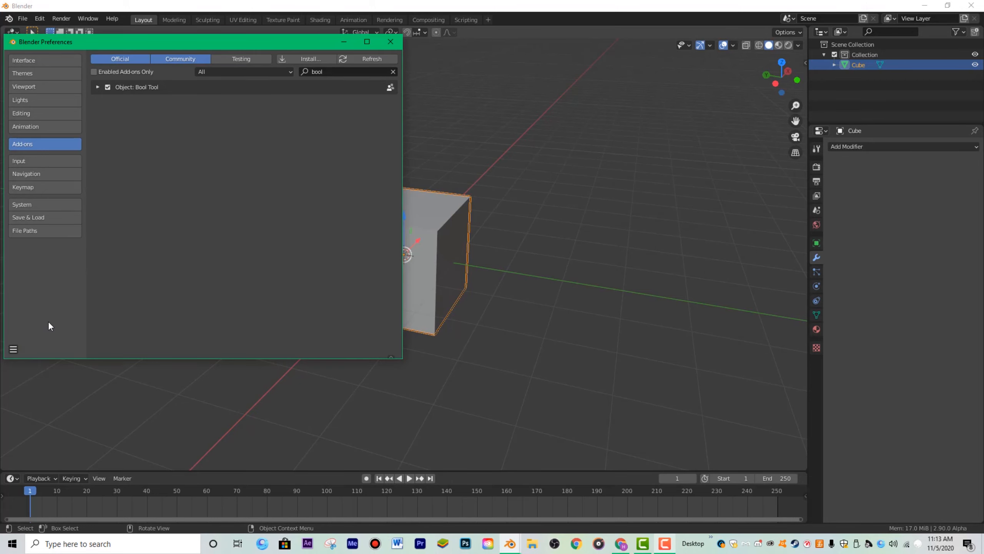
click(391, 42)
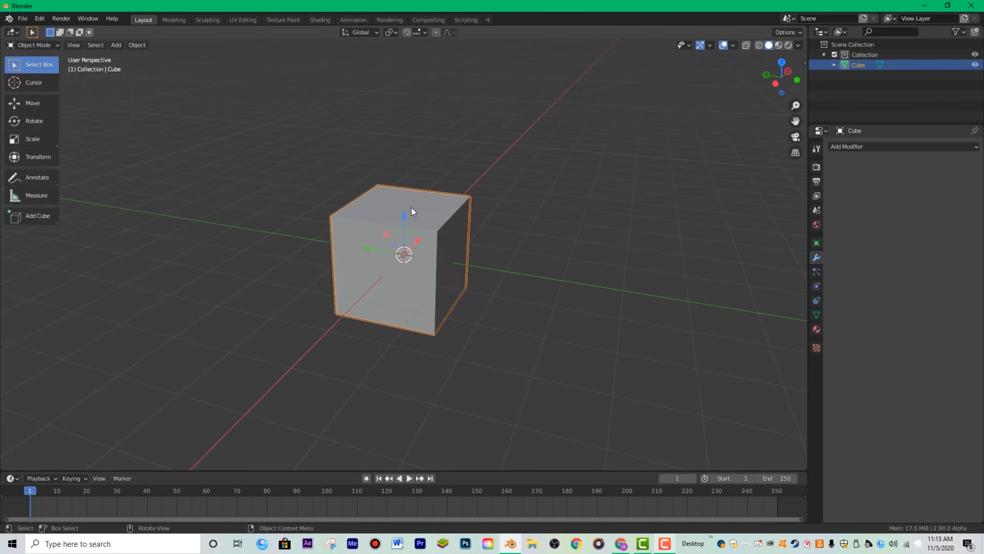
Duplicate the cube in the left orthographic view and move the copy up and along Y, overlapping the original's upper corner
middle_drag(464, 233, 491, 246)
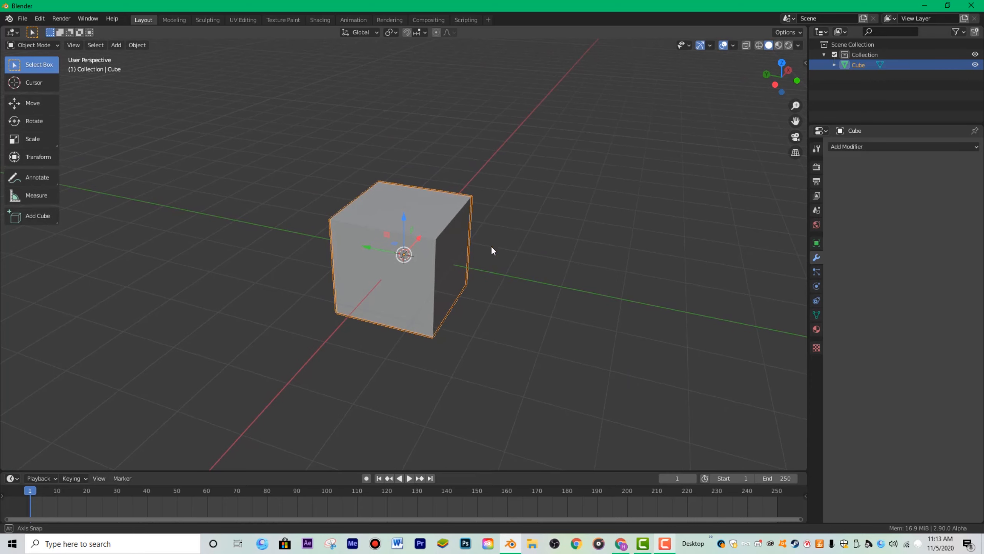
key(ctrl+KP_3)
key(shift+d)
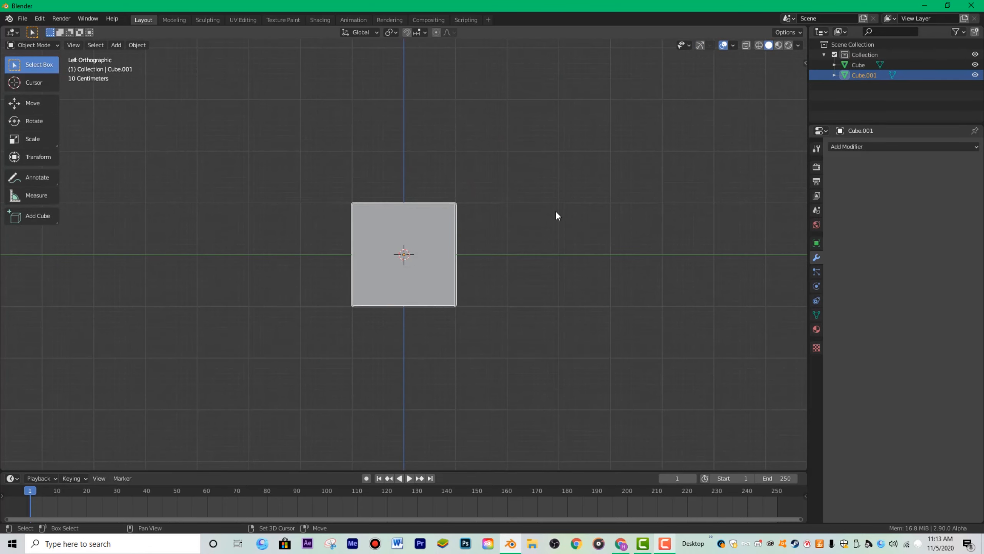
right_click(555, 212)
drag(408, 213, 409, 166)
drag(404, 208, 452, 208)
Scale the new duplicate slightly longer along the X axis so it clears the original cube's sides
middle_drag(589, 259, 536, 312)
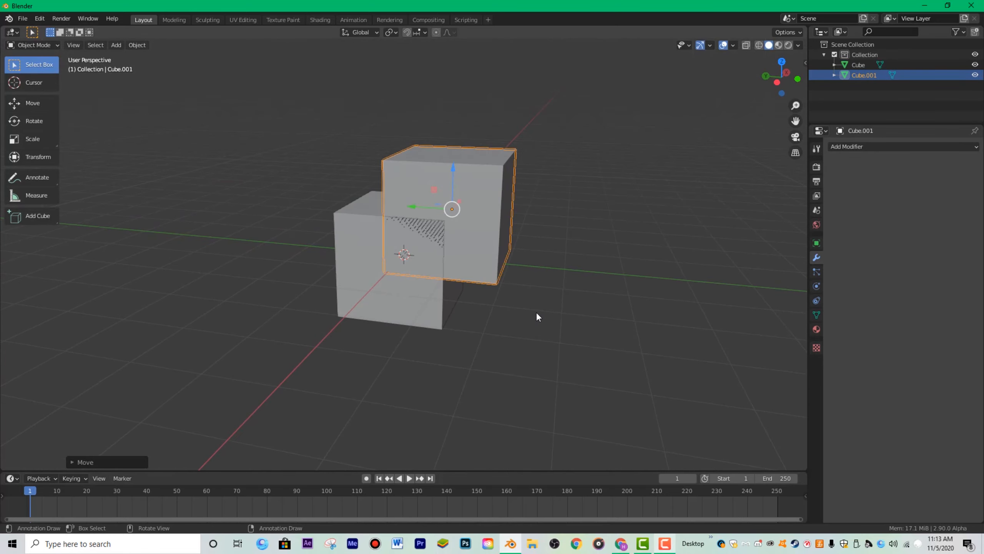
key(s)
key(x)
click(516, 345)
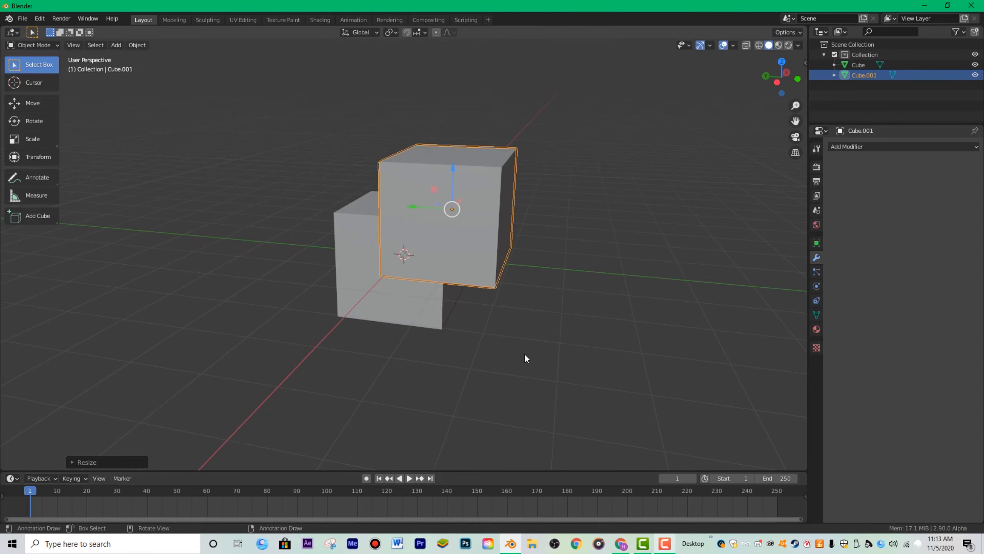
Subtract Cube.001 from the original cube with a Bool Tool Difference, keeping the original as the active object
middle_drag(525, 353, 457, 303)
scroll(452, 292, up, 3)
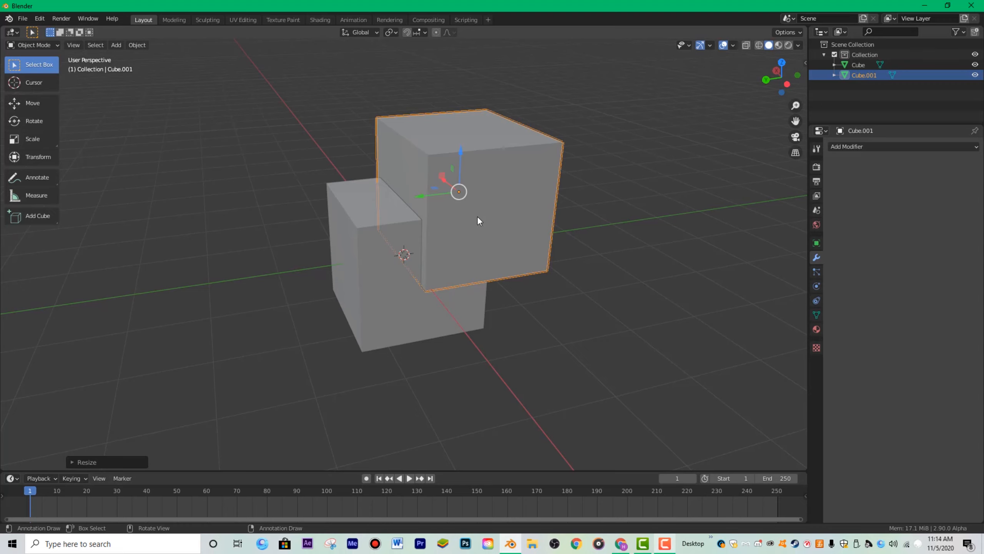
shift+click(379, 306)
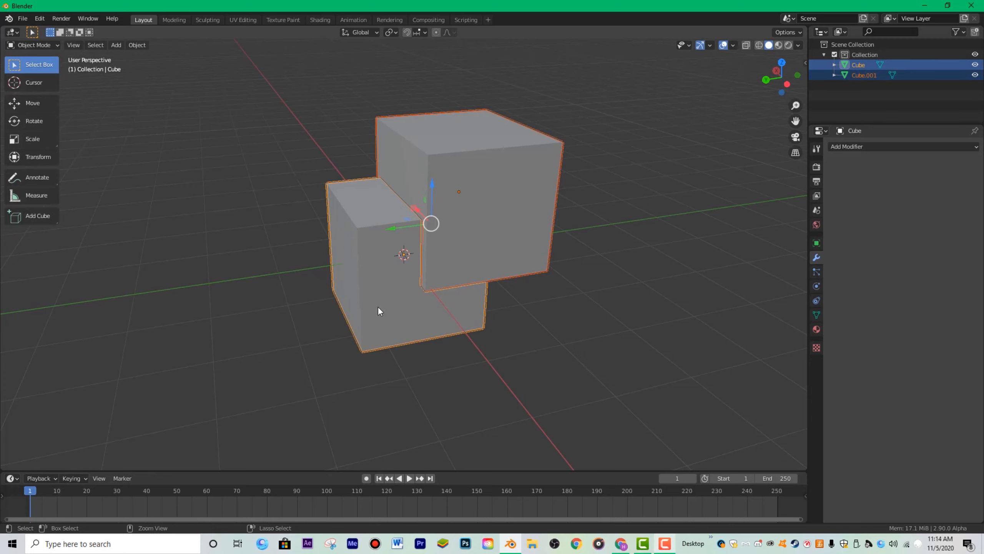
key(ctrl+KP_Subtract)
middle_drag(564, 354, 498, 348)
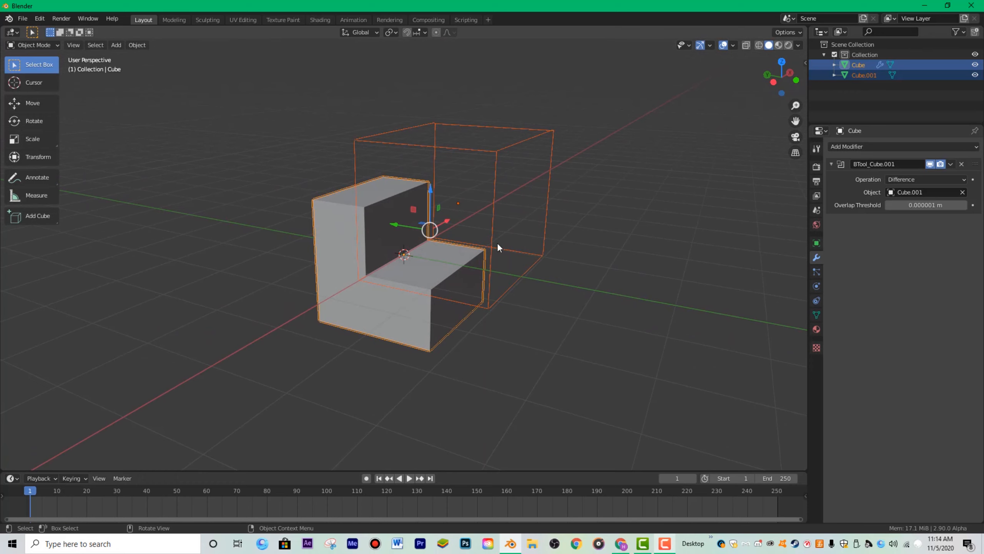
Select the cutter Cube.001 and lower it along Z in the left orthographic view to deepen the cut
drag(531, 100, 574, 159)
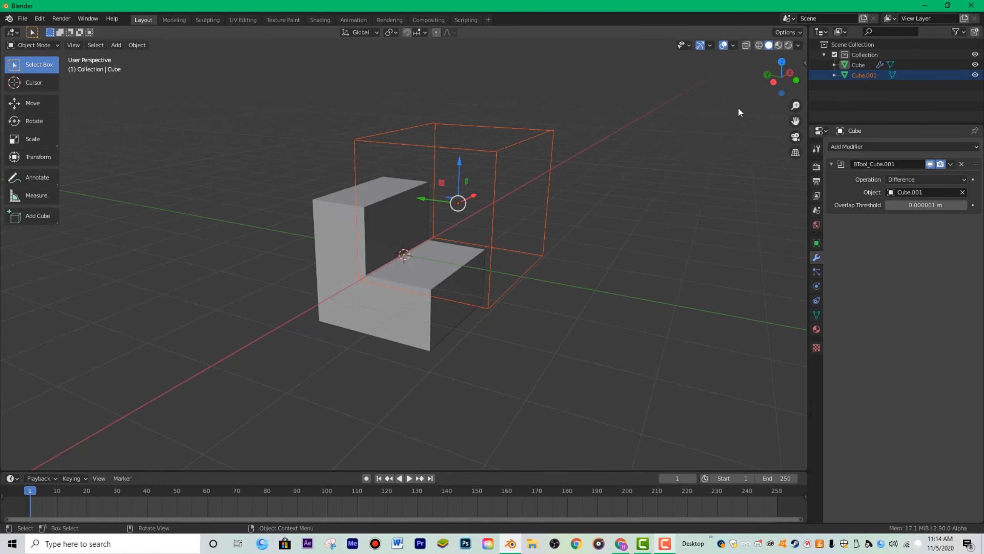
click(774, 84)
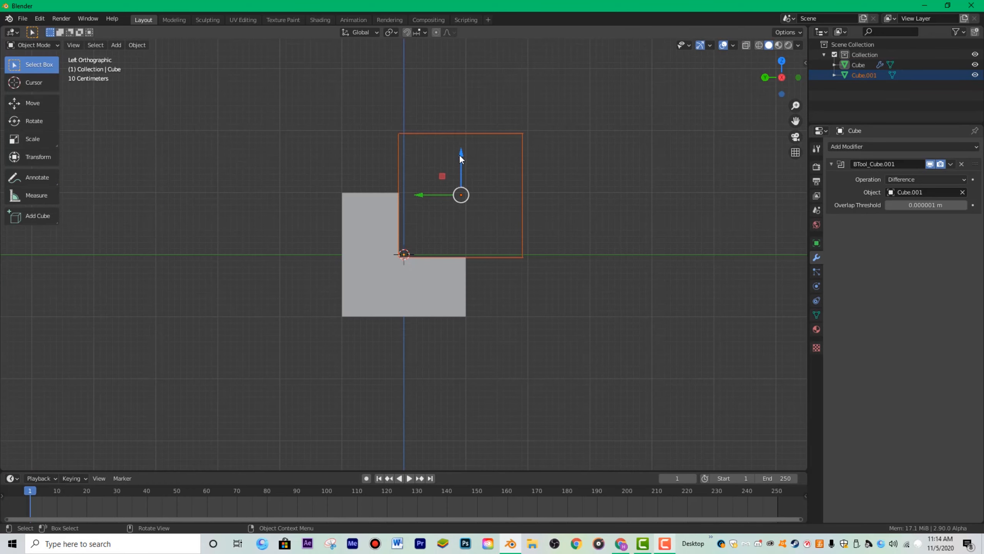
drag(459, 154, 459, 182)
middle_drag(628, 270, 550, 324)
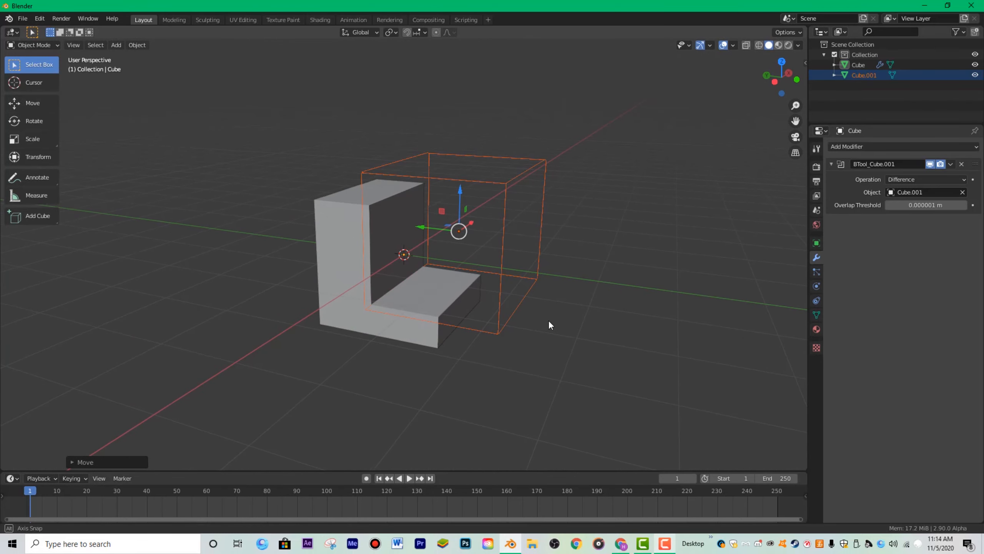
Move Cube.001 freely in perspective so its cut reaches further across the original cube and leaves a thinner upright wall
scroll(550, 325, up, 1)
key(g)
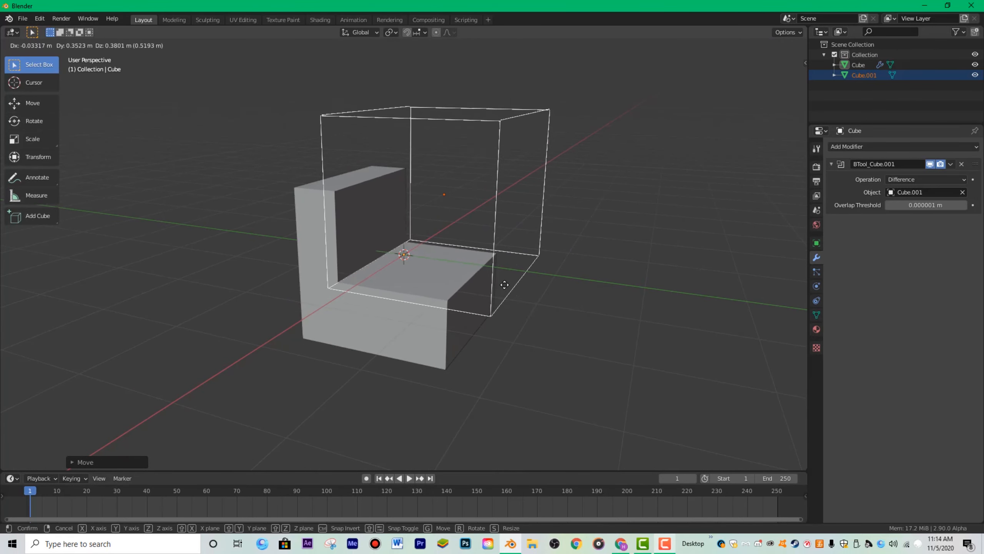
click(506, 295)
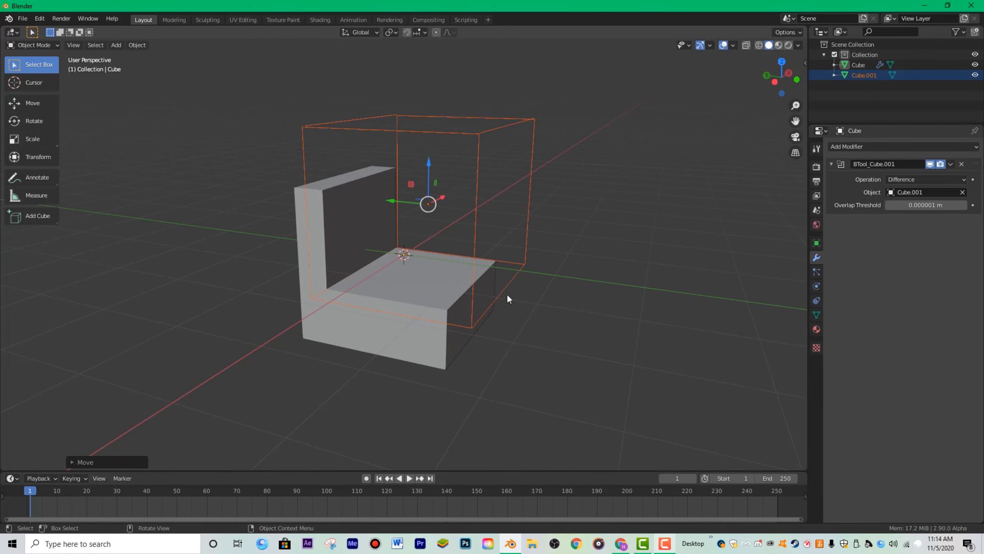
Slide Cube.001 in the negative X direction to leave a side wall, and shift it slightly outward to thicken the back wall
middle_drag(504, 293, 438, 182)
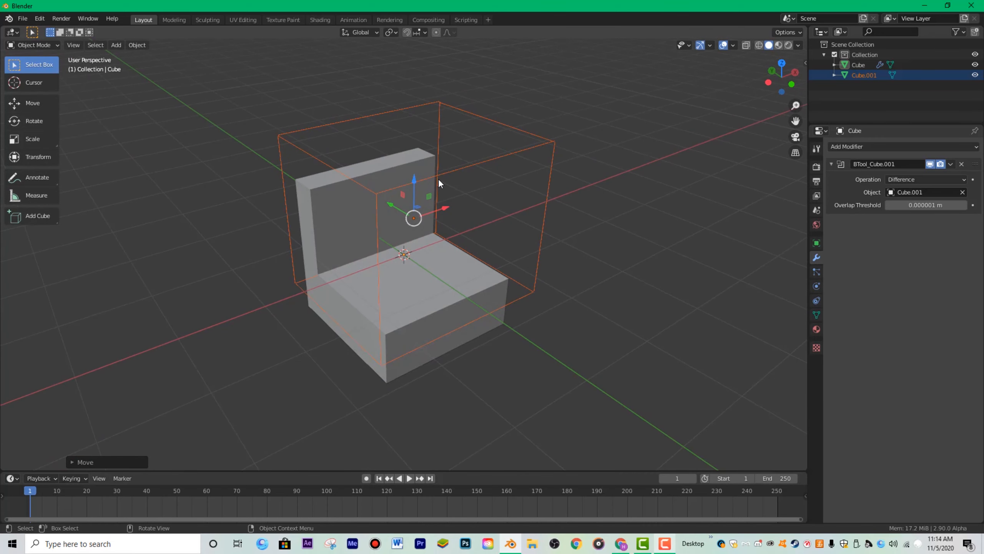
key(g)
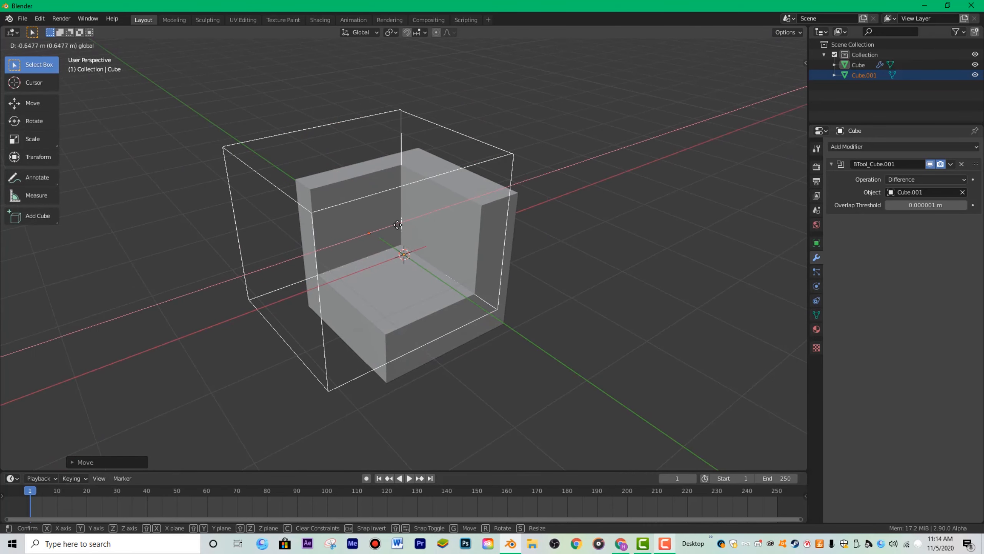
click(456, 227)
middle_drag(456, 231, 419, 235)
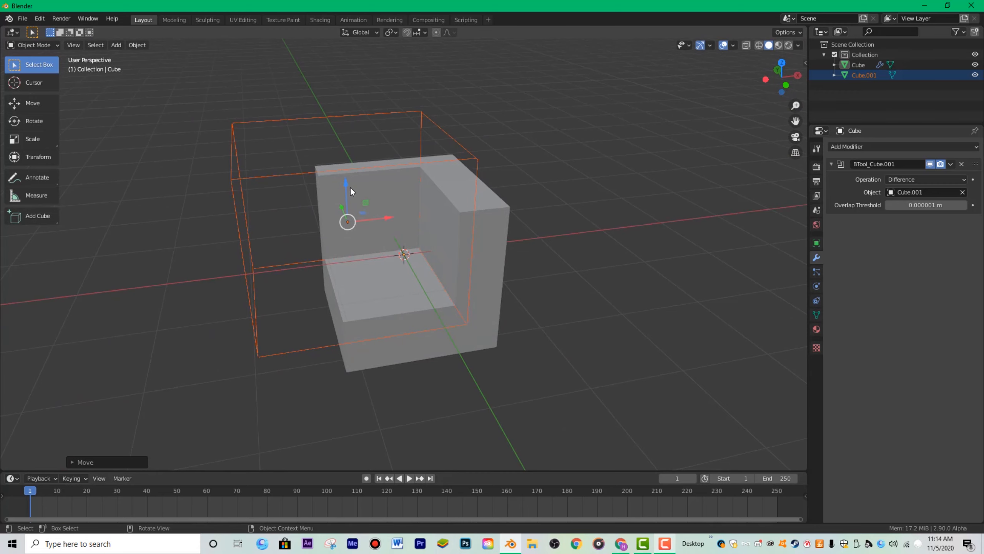
drag(342, 209, 382, 233)
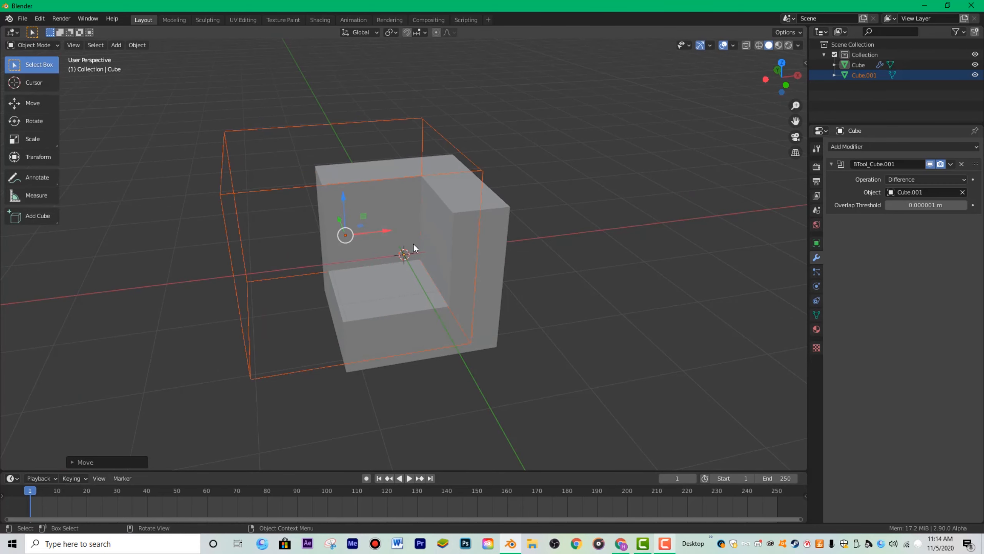
middle_drag(430, 244, 560, 246)
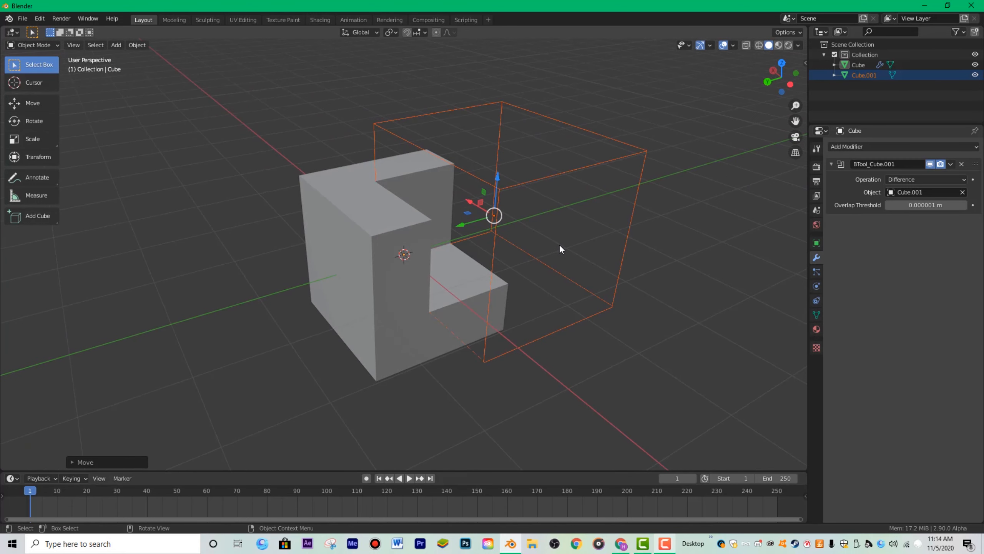
Delete Cube.001 while the BTool_Cube.001 modifier is still unapplied, and undo the deletion
key(Delete)
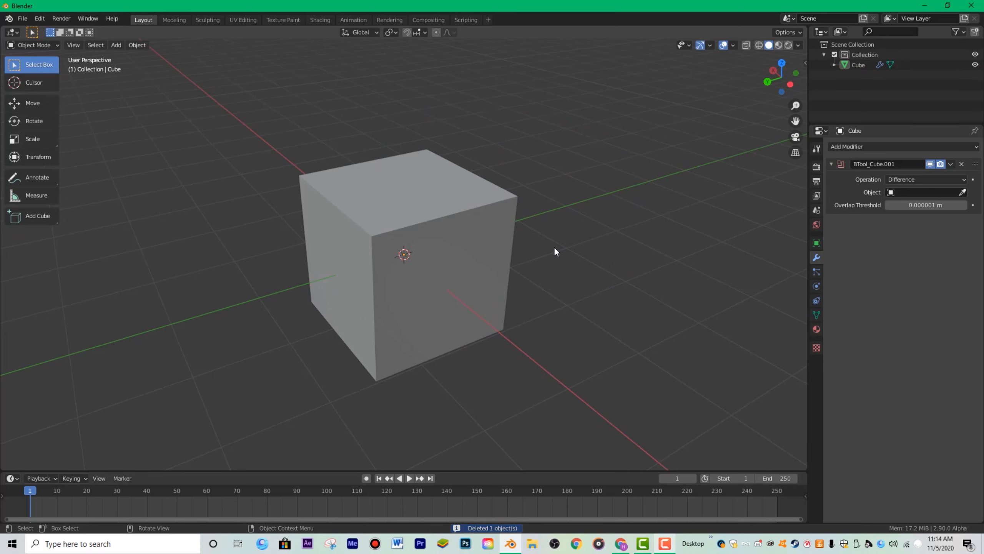
middle_drag(555, 247, 612, 250)
click(952, 164)
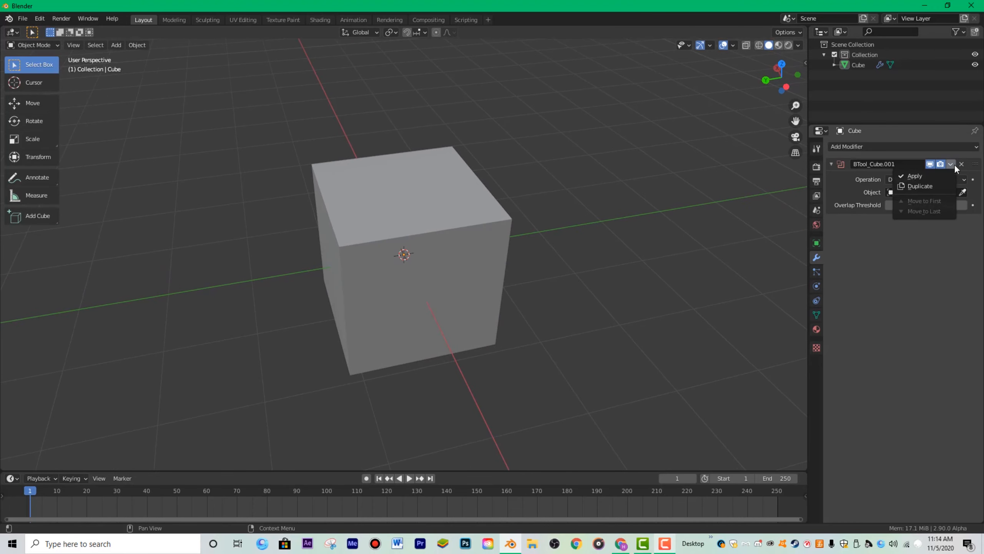
key(ctrl+z)
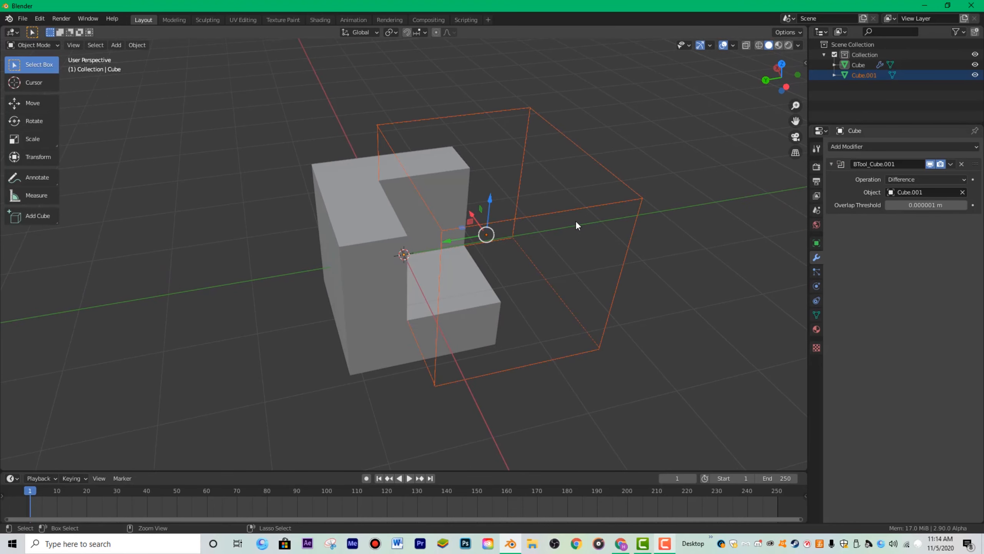
Apply the BTool_Cube.001 modifier on the original cube and delete the Cube.001 cutter
middle_drag(569, 247, 527, 248)
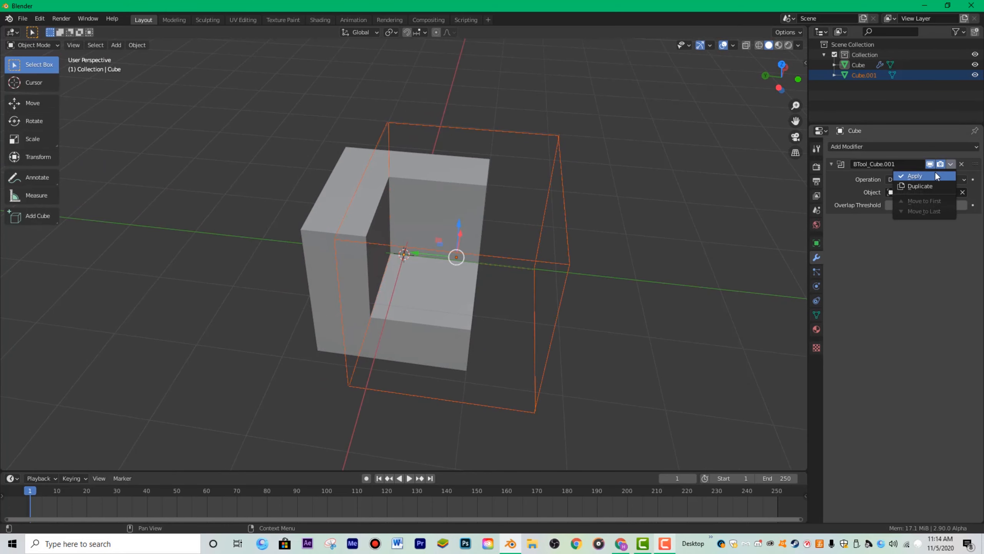
click(935, 172)
scroll(566, 224, down, 1)
drag(579, 248, 505, 307)
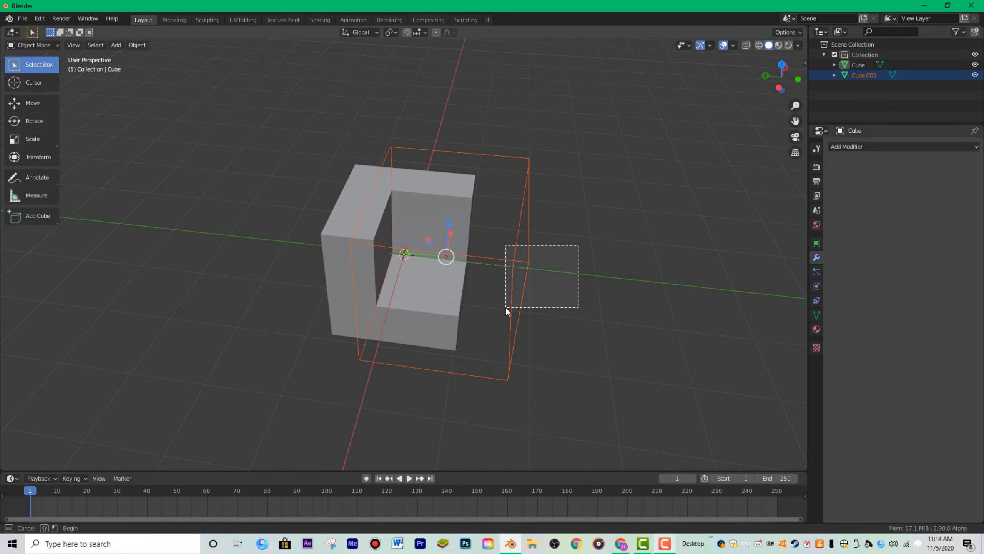
key(Delete)
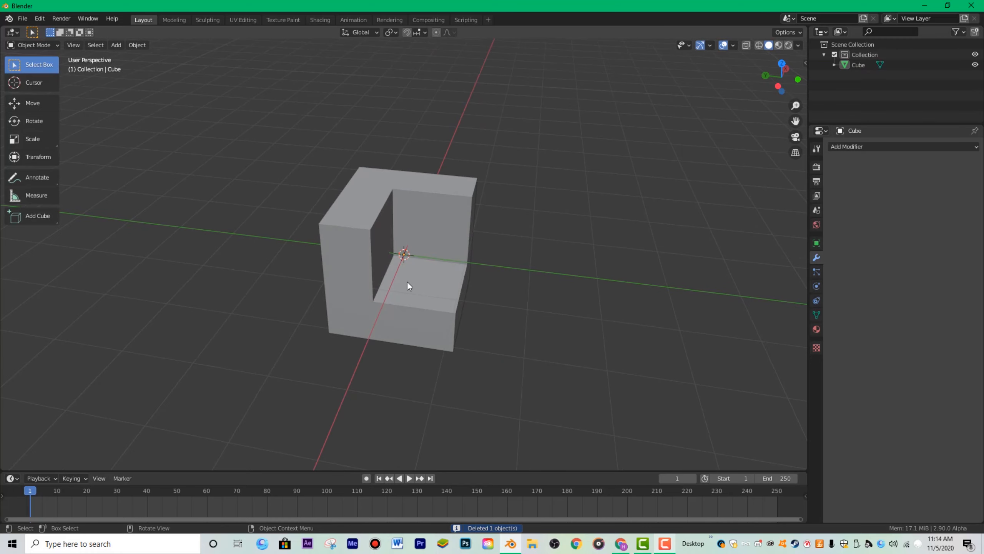
Try moving the cut cube's inner side wall face along X in Edit Mode, and return to Object Mode
click(408, 281)
key(Tab)
middle_drag(407, 281, 395, 259)
scroll(361, 271, up, 4)
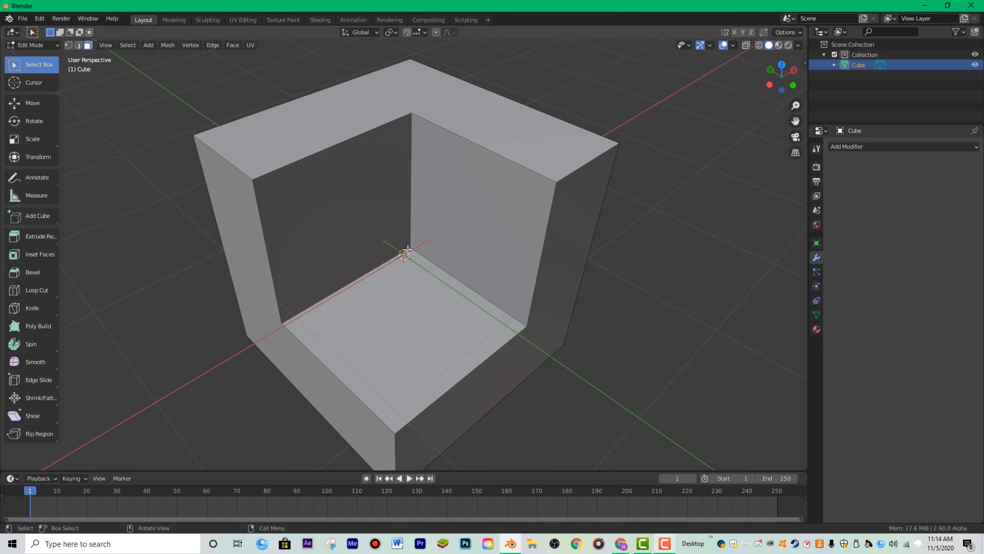
click(451, 226)
key(Tab)
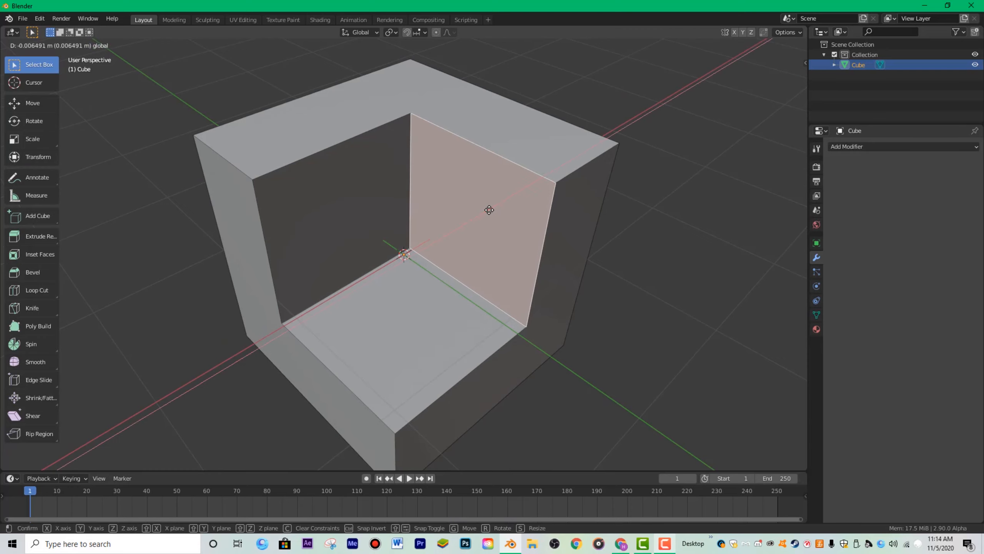
key(Tab)
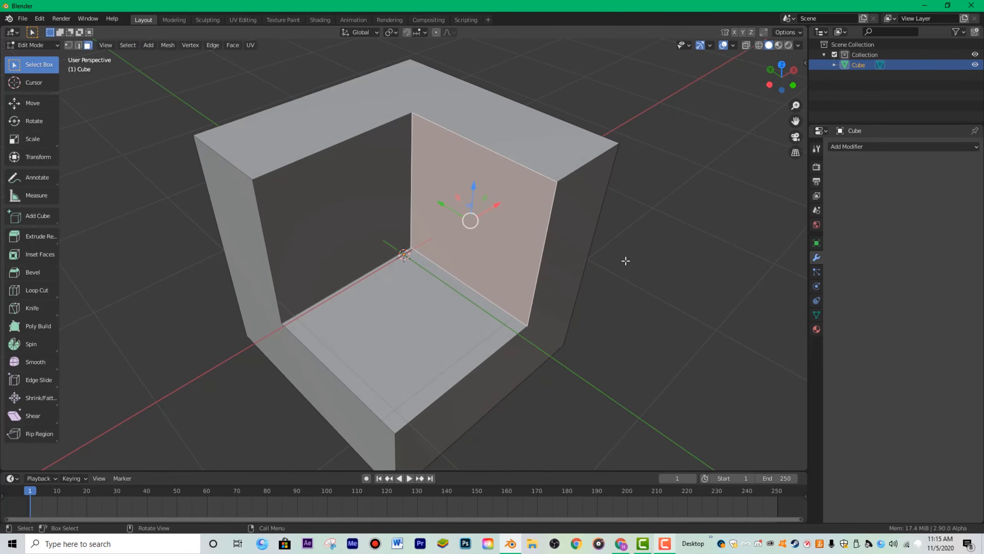
key(Tab)
scroll(464, 233, down, 4)
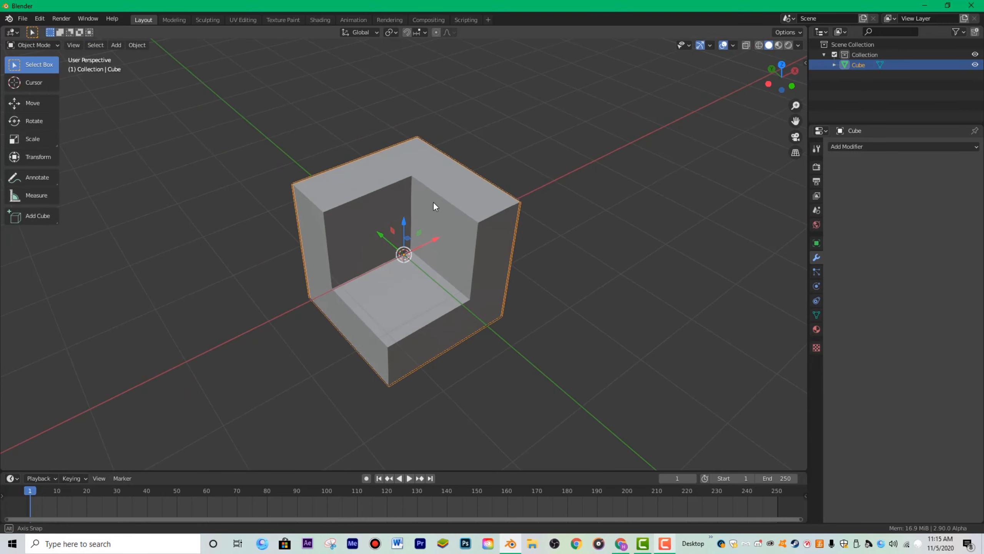
middle_drag(433, 204, 479, 204)
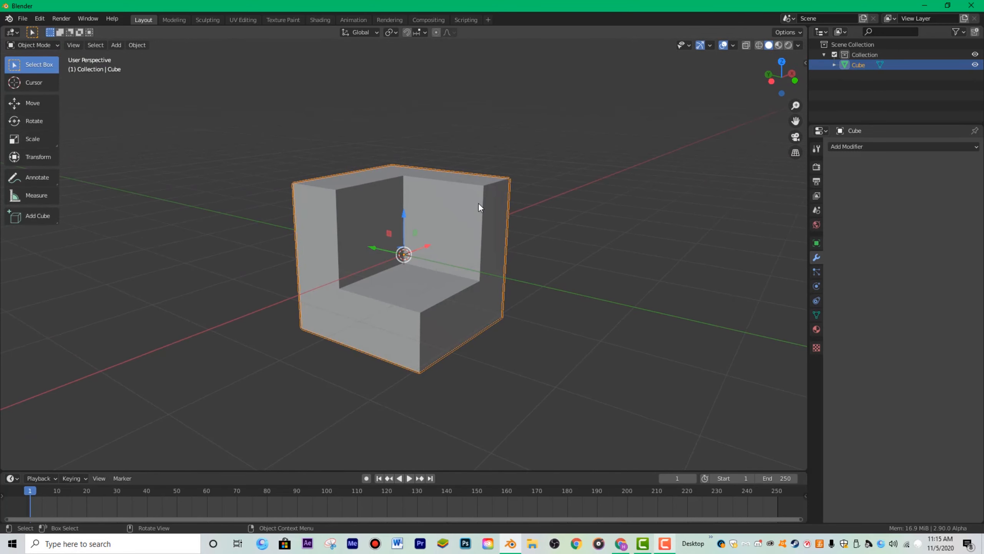